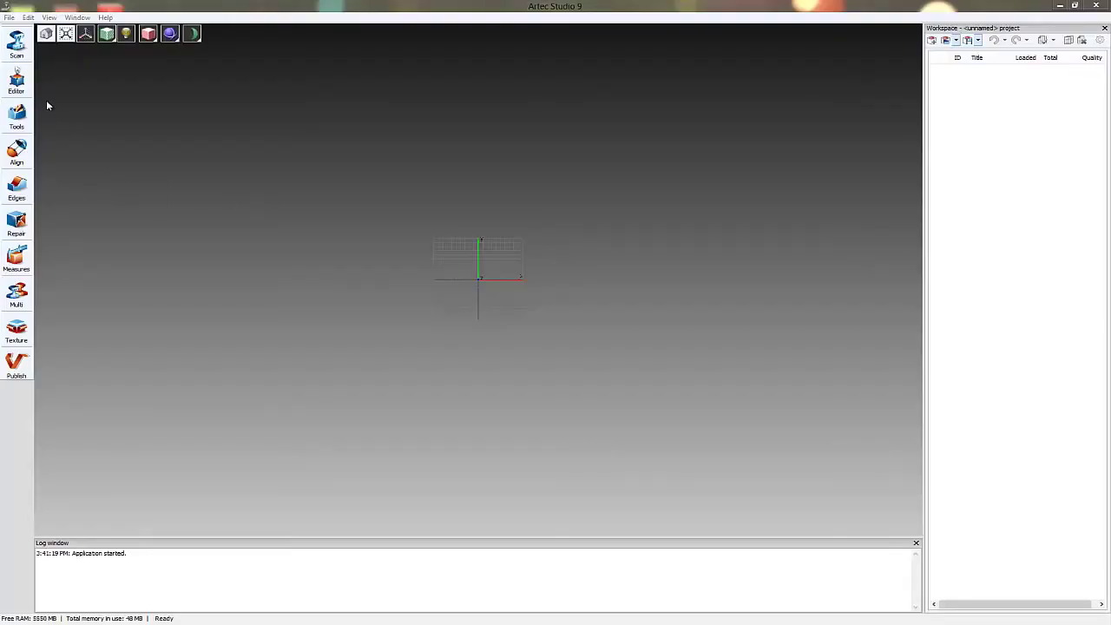
# - Open the Turtle_how-to.sproj project through File > Open Project
pyautogui.click(10, 18)
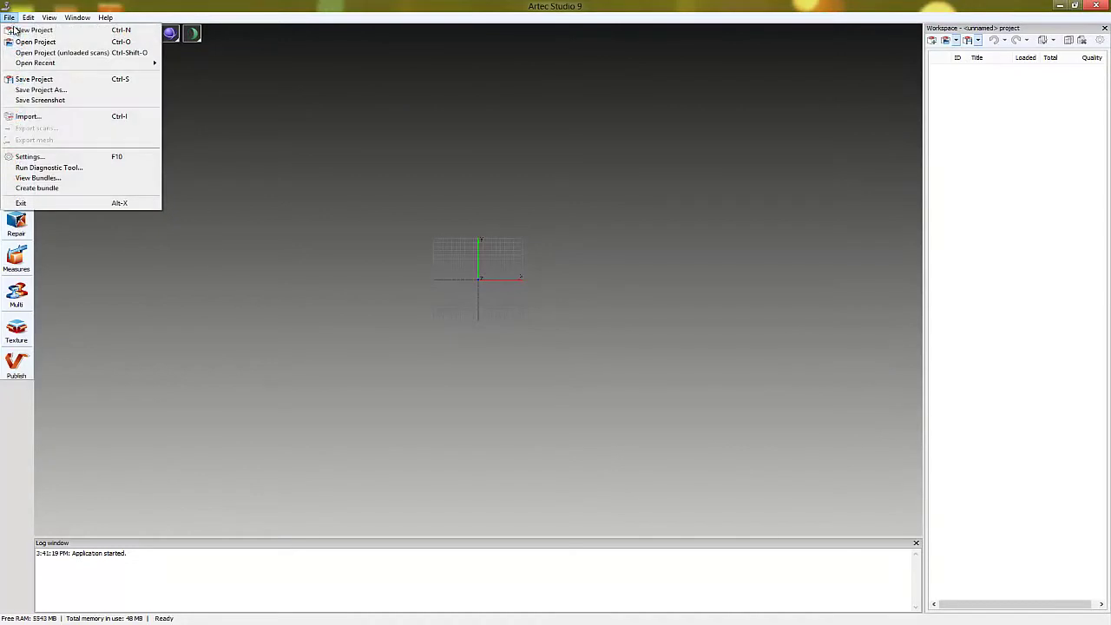
pyautogui.click(26, 41)
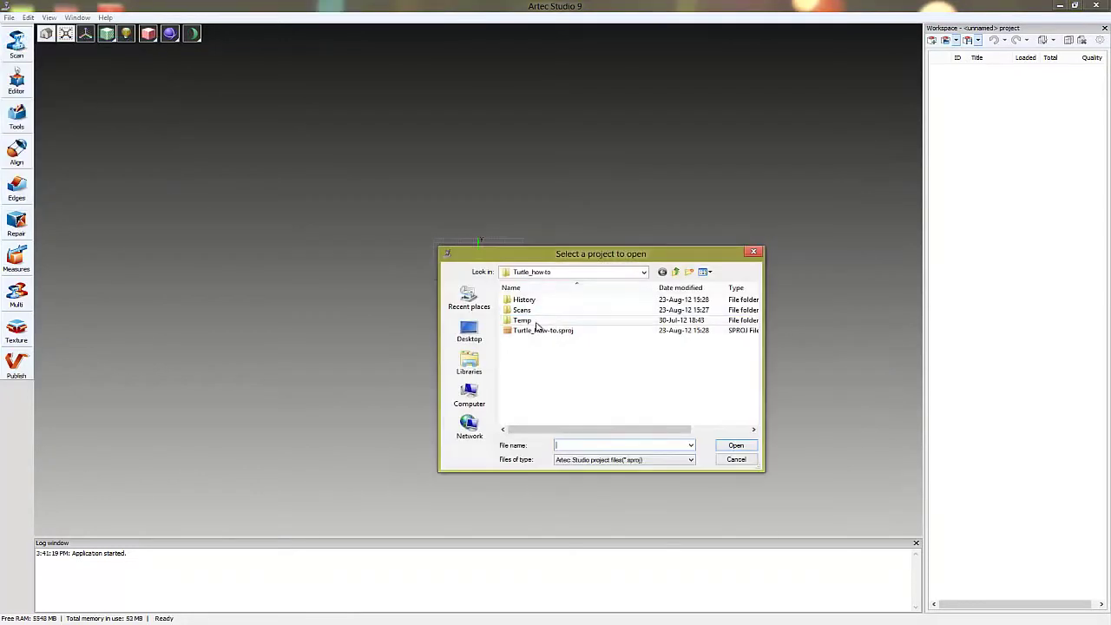
pyautogui.doubleClick(538, 330)
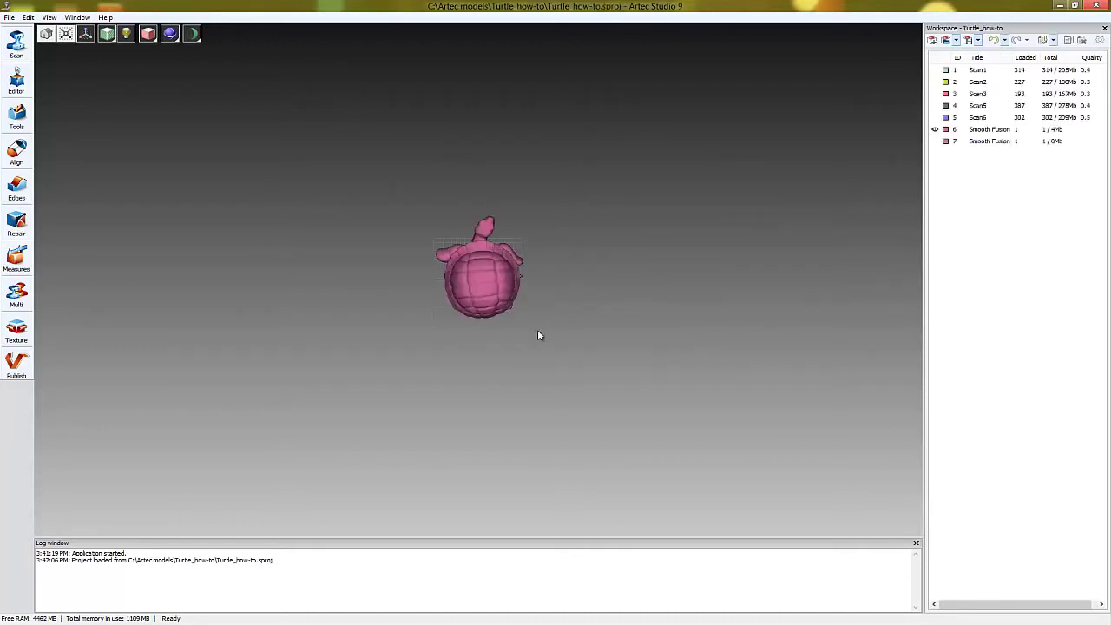
# - Run Mesh Simplification on the Smooth Fusion model, checking its polygon count before and after
pyautogui.moveTo(538, 329); pyautogui.dragTo(534, 111)
pyautogui.moveTo(344, 220); pyautogui.dragTo(464, 380)
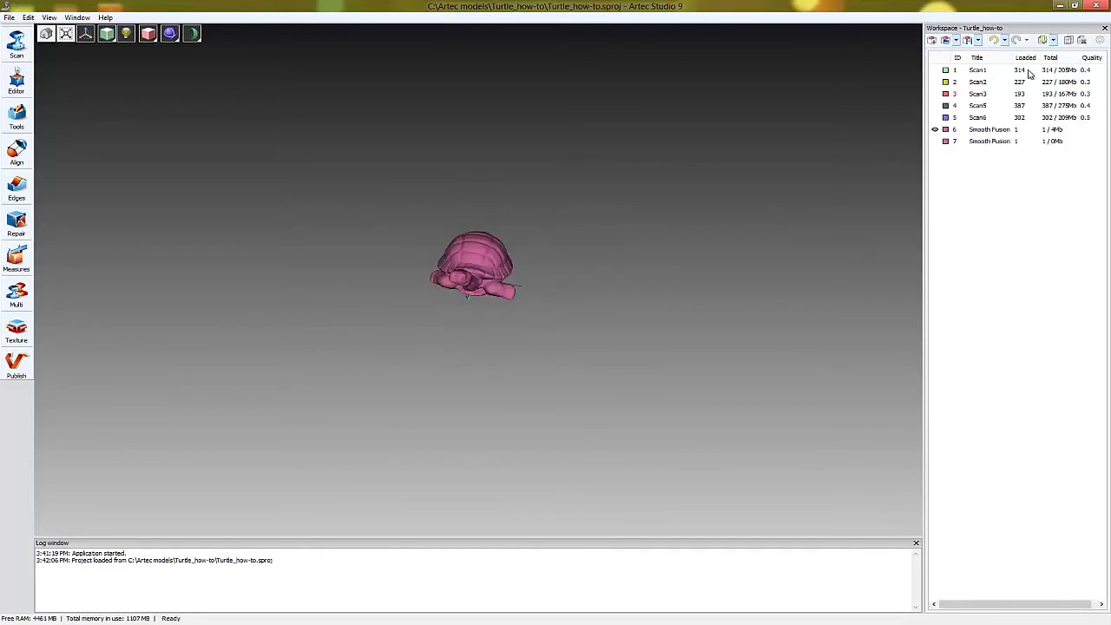
pyautogui.doubleClick(1032, 130)
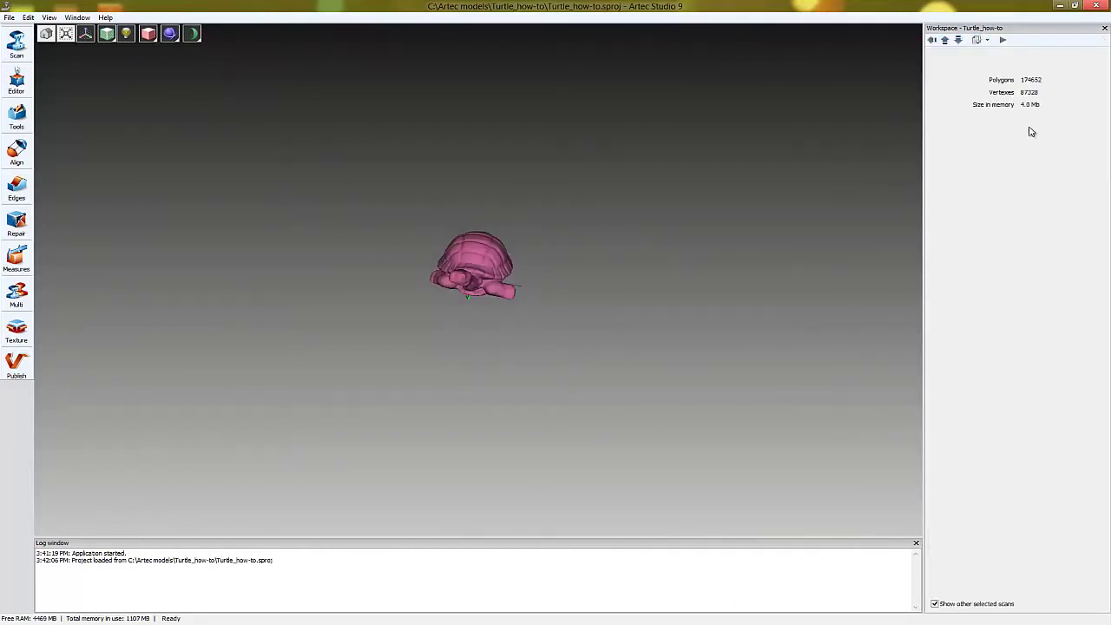
pyautogui.click(27, 121)
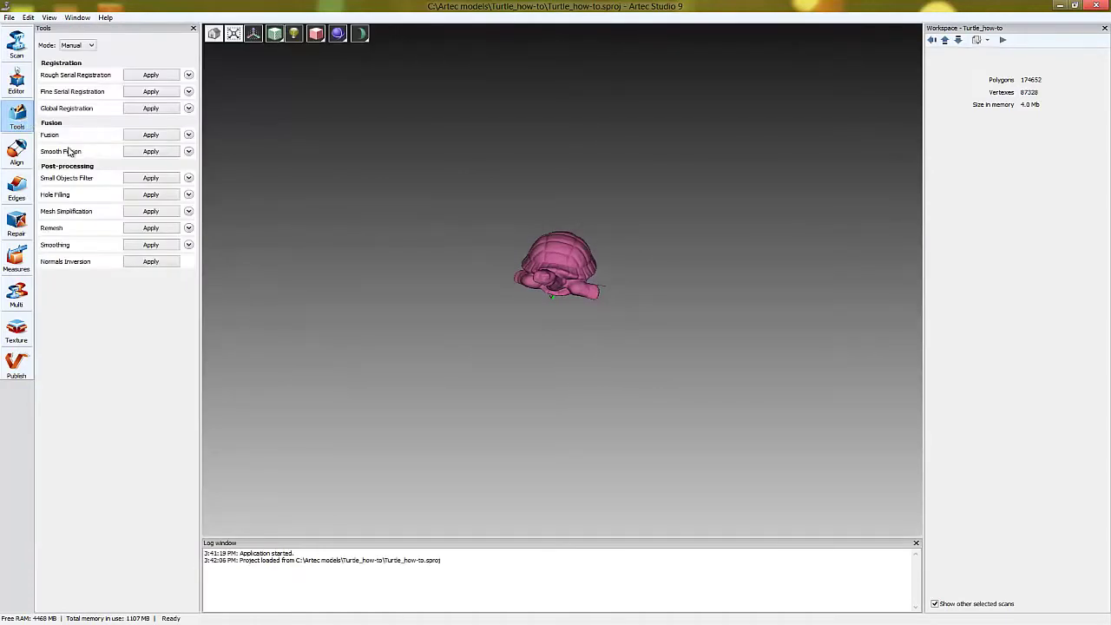
pyautogui.click(149, 212)
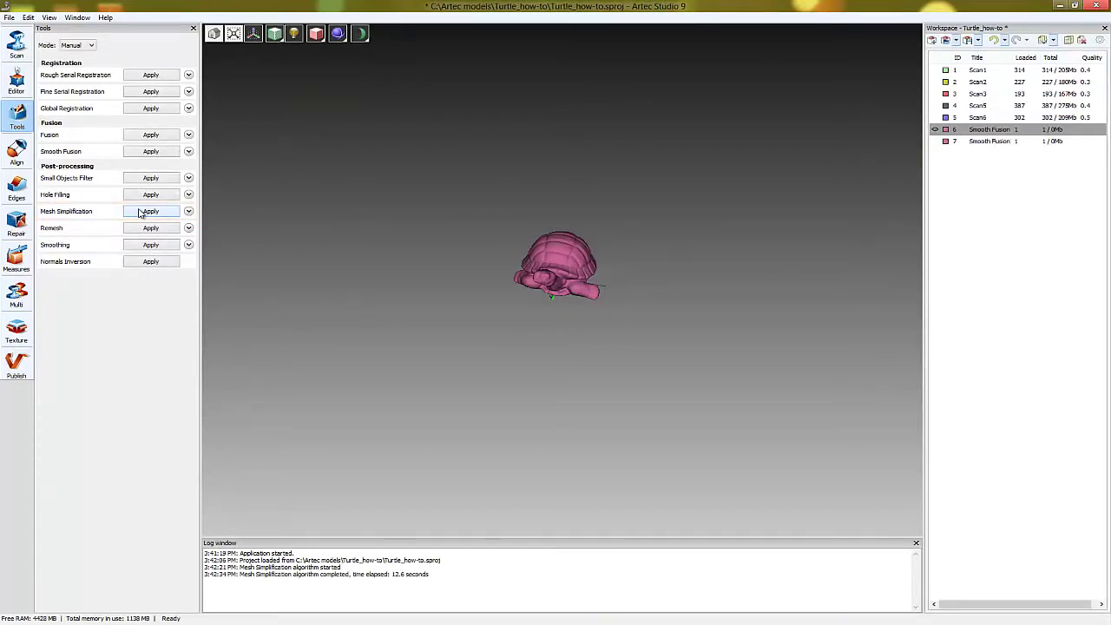
pyautogui.doubleClick(1011, 129)
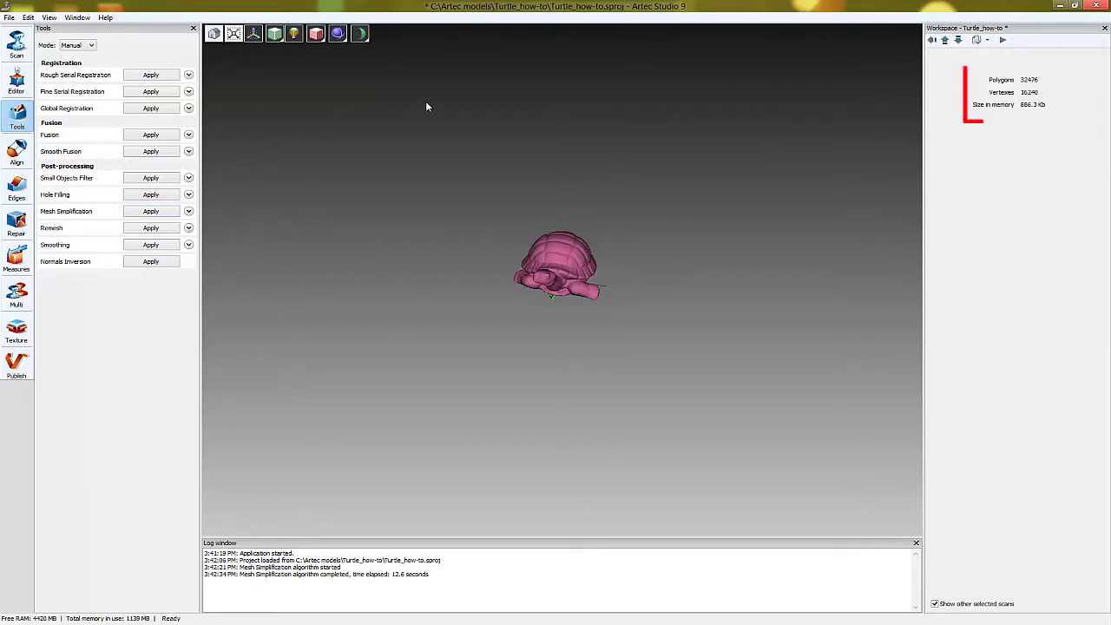
# - Inspect the simplified turtle in Wireframe render mode, then return to Solid shading
pyautogui.moveTo(316, 37)
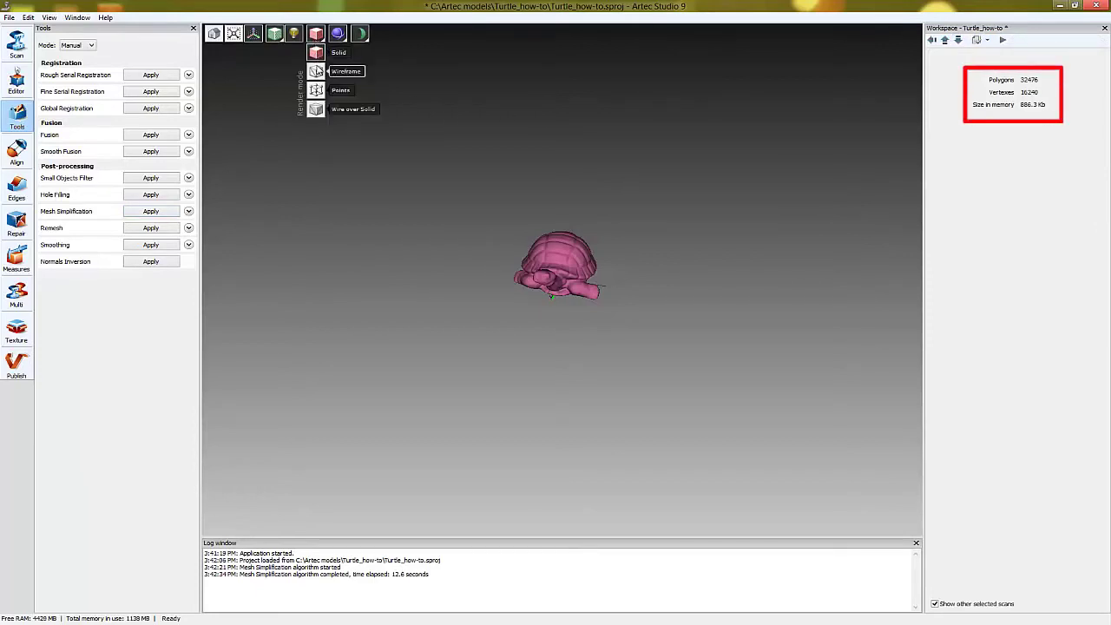
pyautogui.click(316, 71)
pyautogui.scroll(3, 561, 251)
pyautogui.scroll(4, 561, 256)
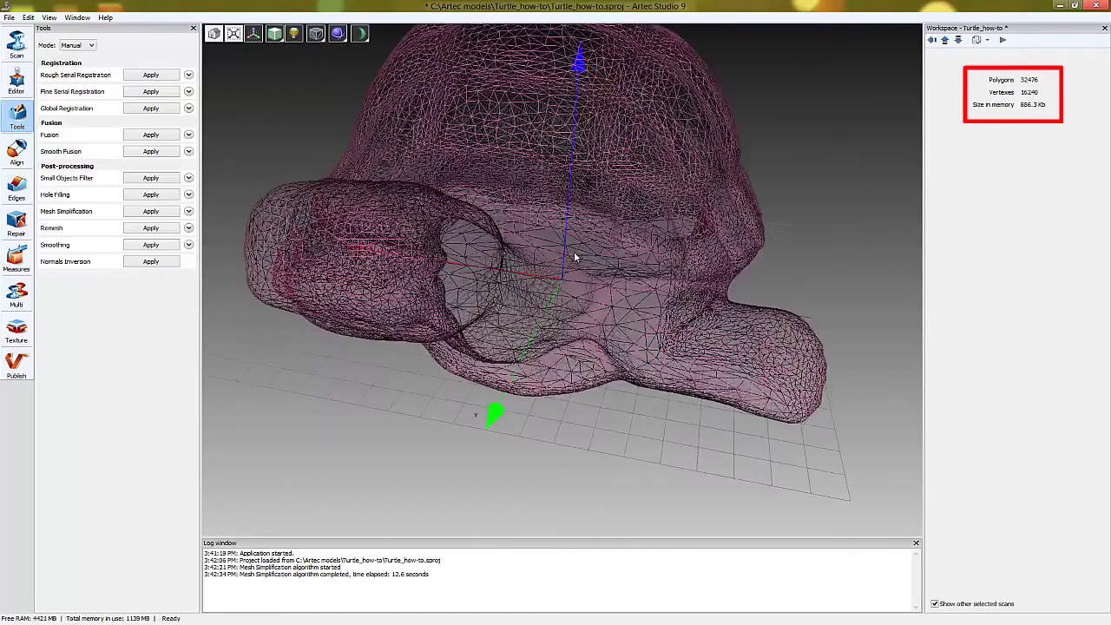
pyautogui.moveTo(505, 257); pyautogui.dragTo(631, 255)
pyautogui.scroll(-8, 580, 256)
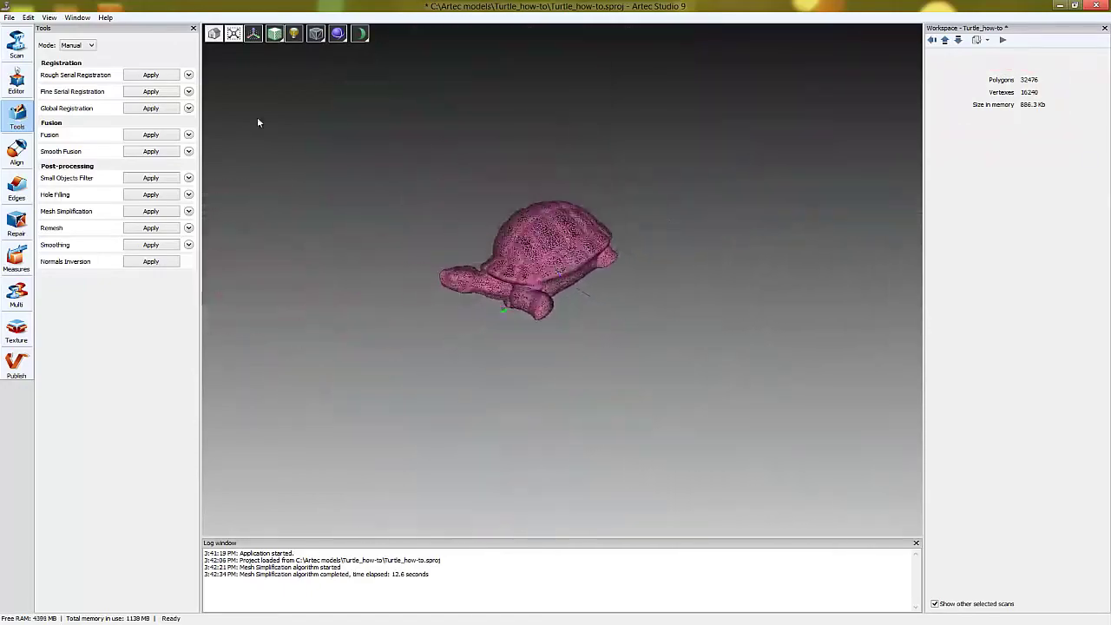
pyautogui.click(315, 33)
pyautogui.click(316, 52)
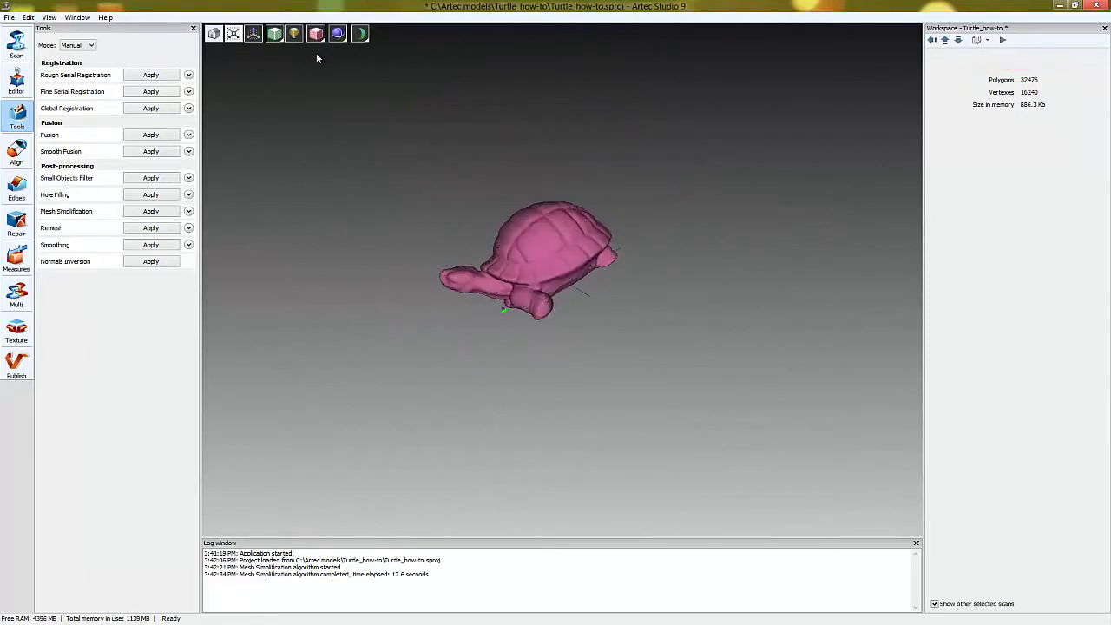
# - Configure texturing of Smooth Fusion1 from all five scans as a 2048x2048 texture atlas
pyautogui.click(192, 30)
pyautogui.click(16, 328)
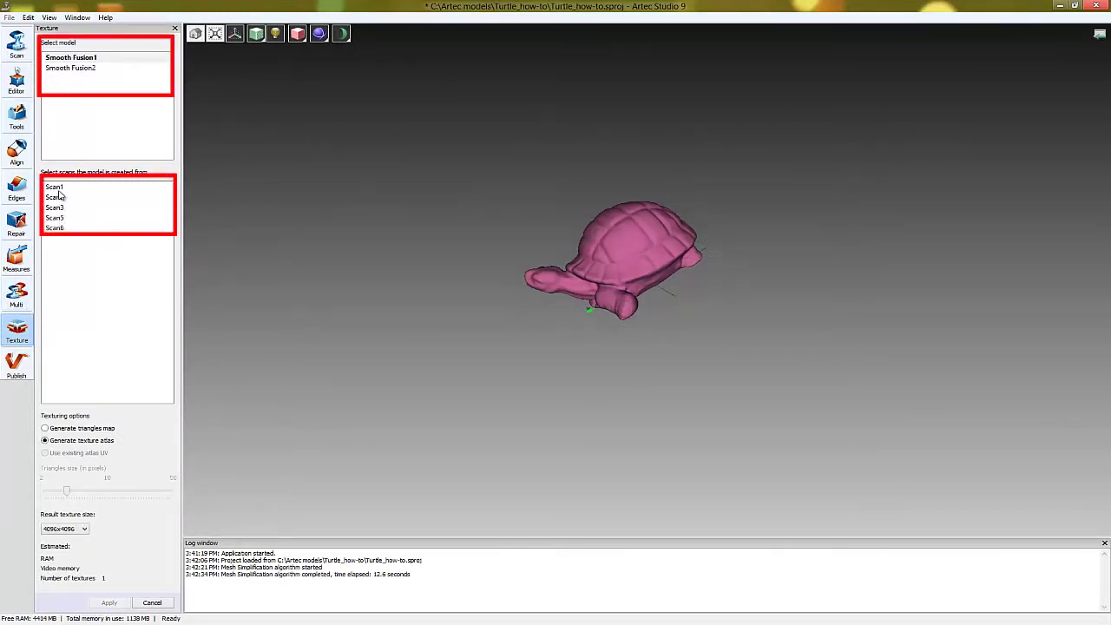
pyautogui.keyDown('shift'); pyautogui.click(63, 225); pyautogui.keyUp('shift')
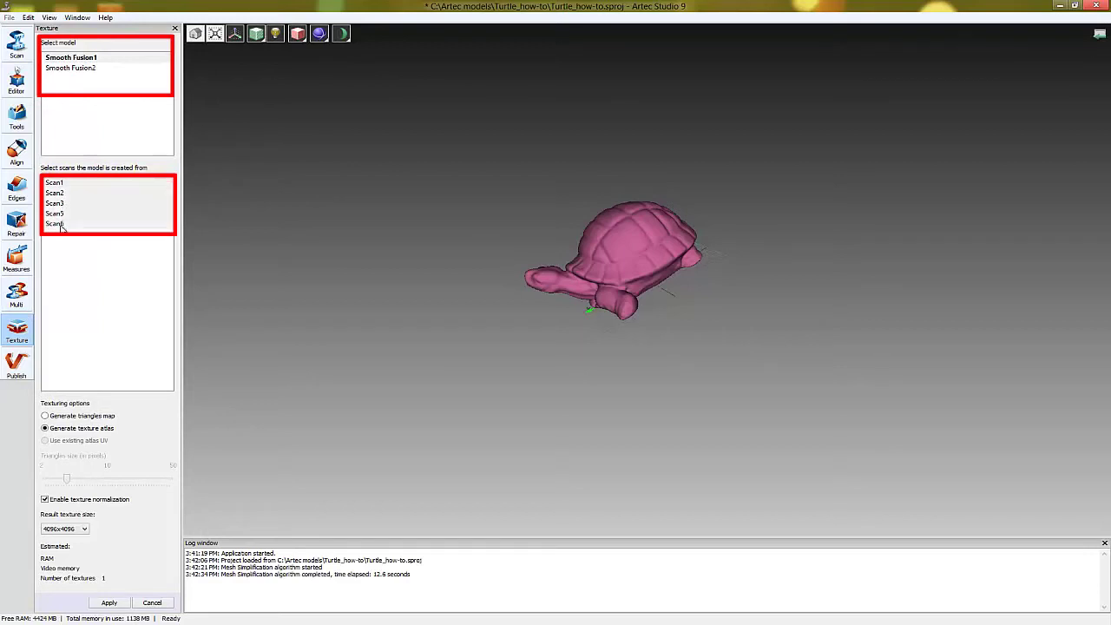
pyautogui.click(45, 429)
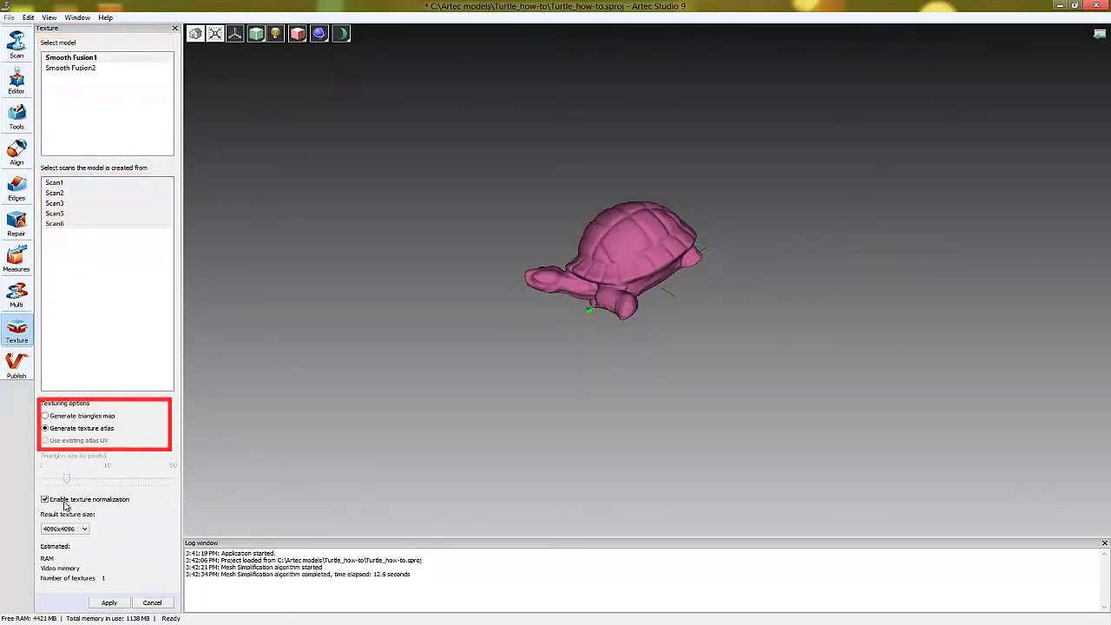
pyautogui.click(68, 528)
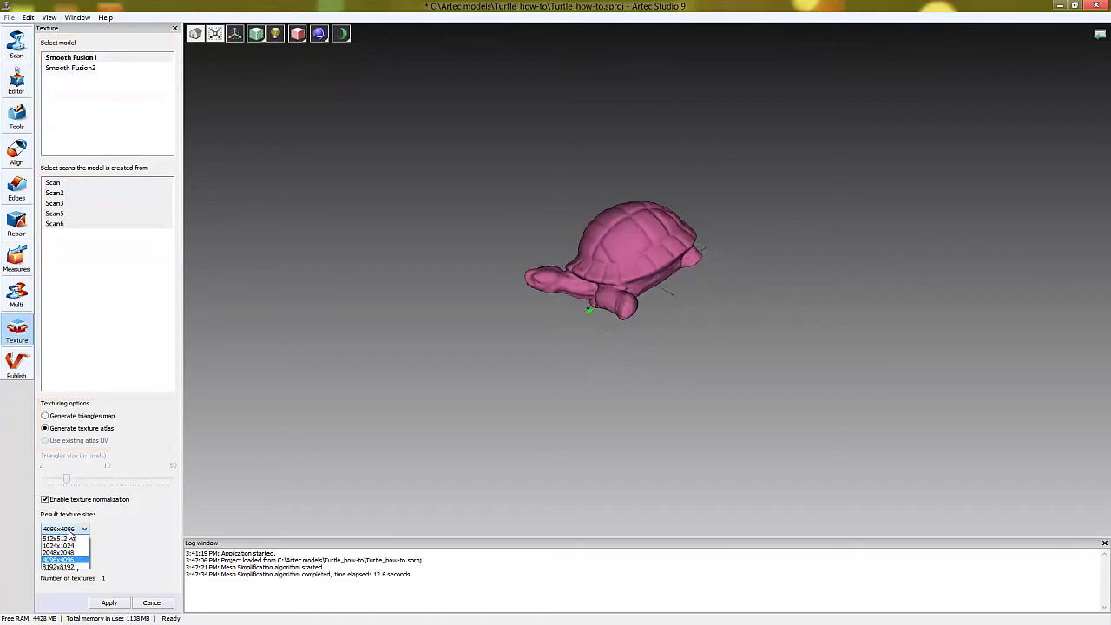
pyautogui.click(69, 551)
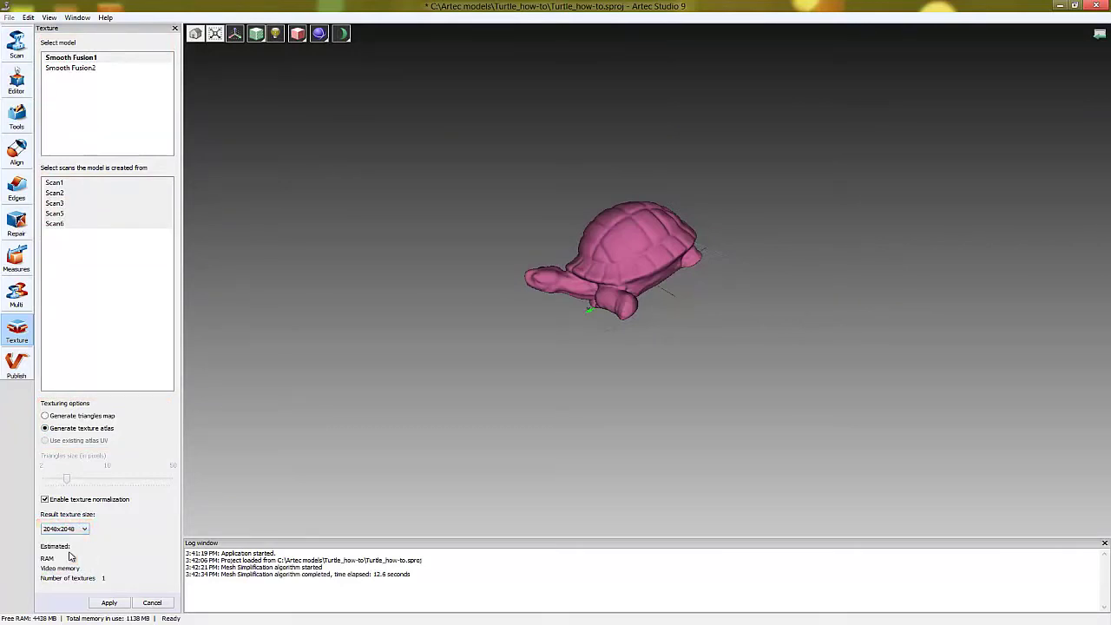
# - Texture the turtle from the scans, then raise the texture brightness toward 2.16
pyautogui.click(102, 606)
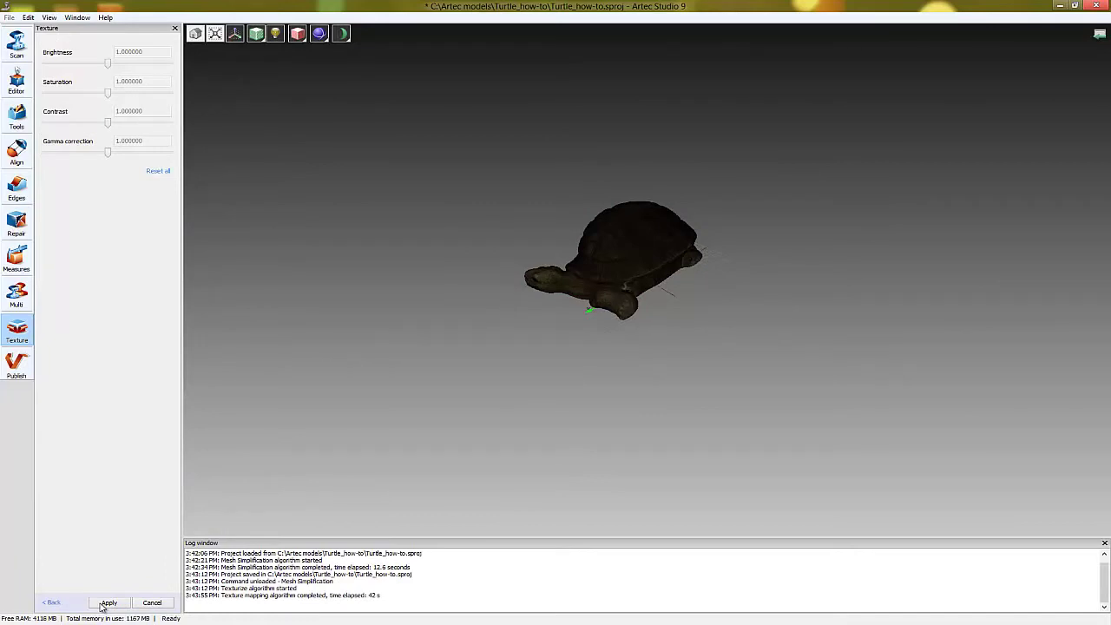
pyautogui.click(110, 66)
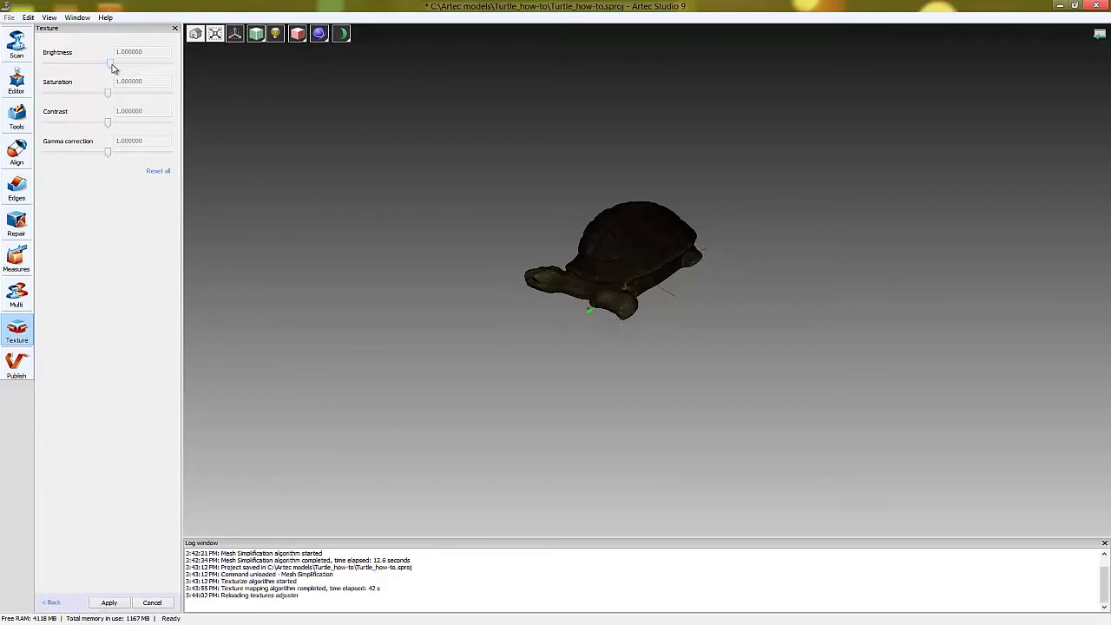
pyautogui.moveTo(111, 67); pyautogui.dragTo(108, 157)
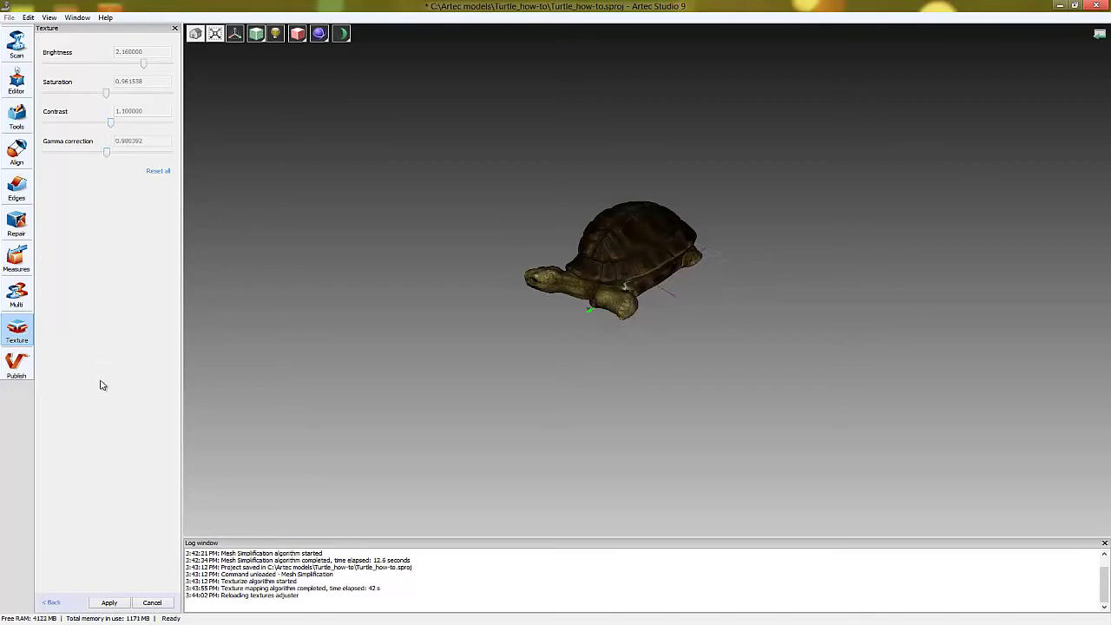
# - Apply the texture colour adjustments and hide the textured Smooth Fusion 1 in the Workspace
pyautogui.click(107, 603)
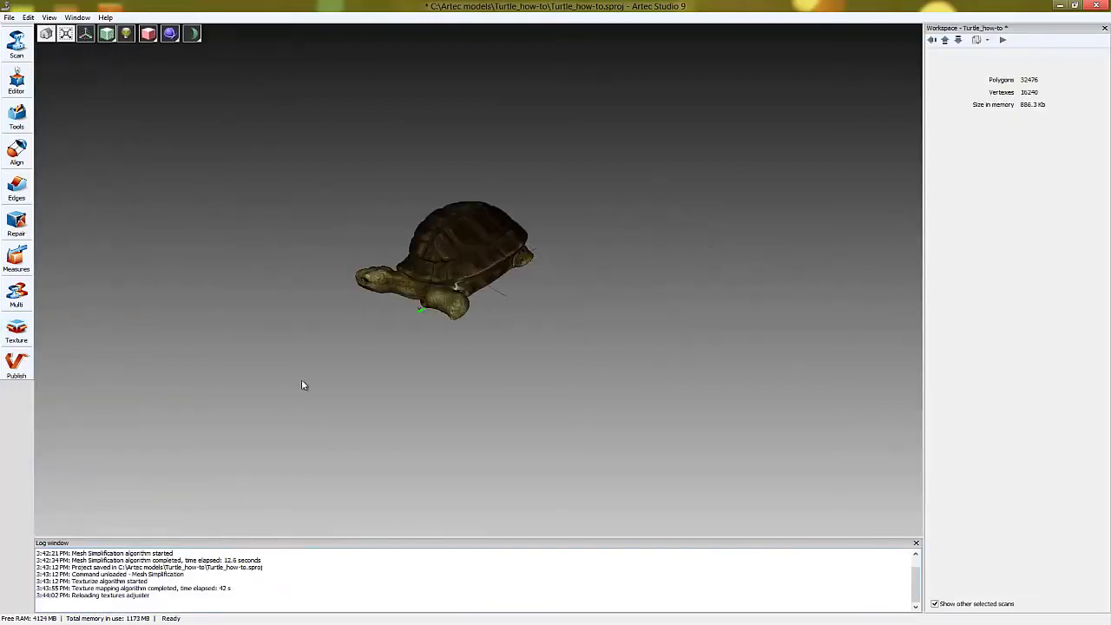
pyautogui.moveTo(482, 291); pyautogui.dragTo(538, 267)
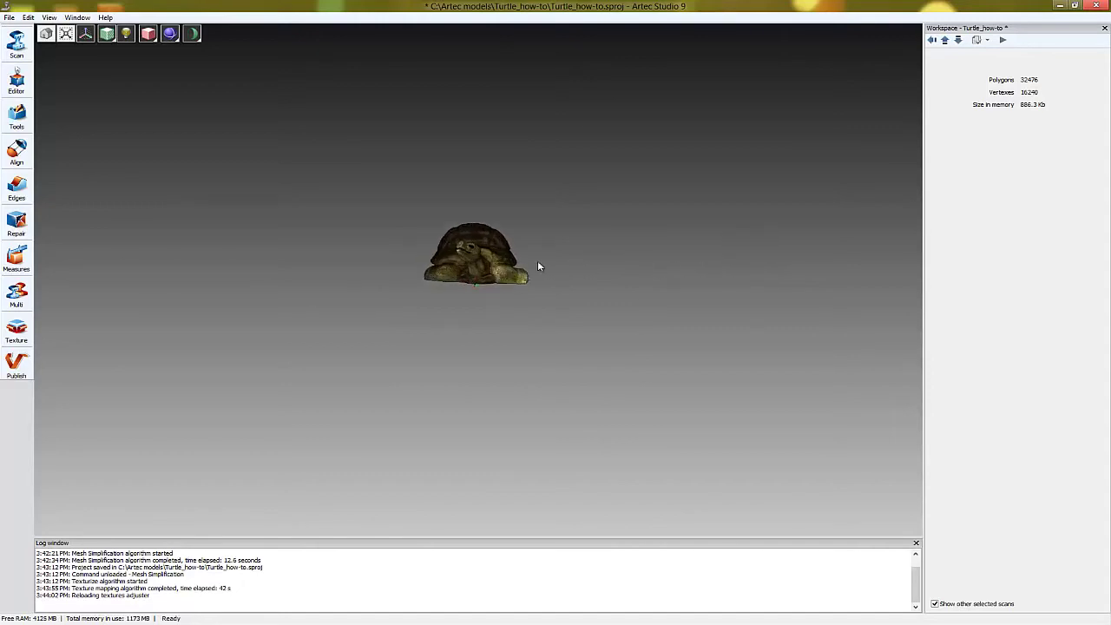
pyautogui.click(932, 40)
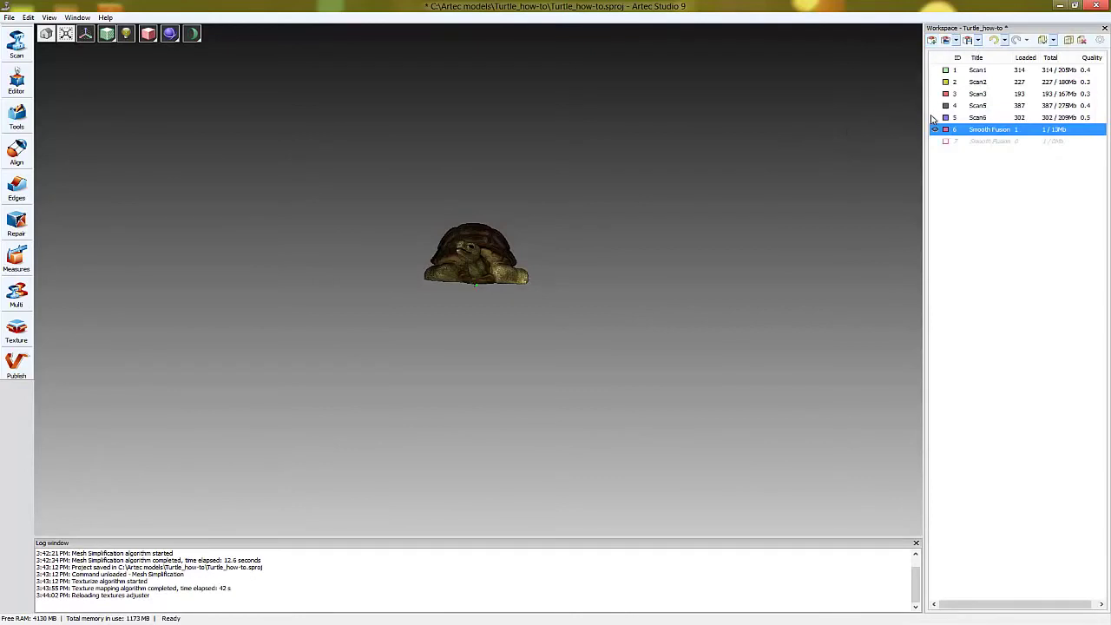
pyautogui.click(935, 130)
# - Load the second, unloaded Smooth Fusion model with Load scans and make it visible
pyautogui.rightClick(958, 143)
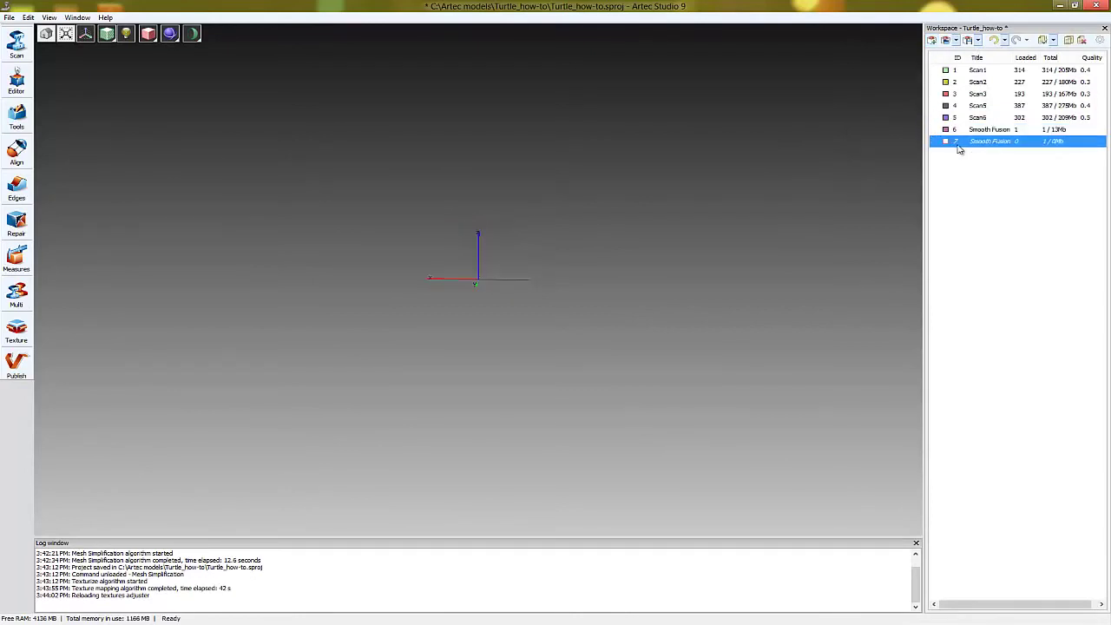
pyautogui.click(977, 187)
pyautogui.click(935, 142)
pyautogui.moveTo(563, 270); pyautogui.dragTo(465, 296)
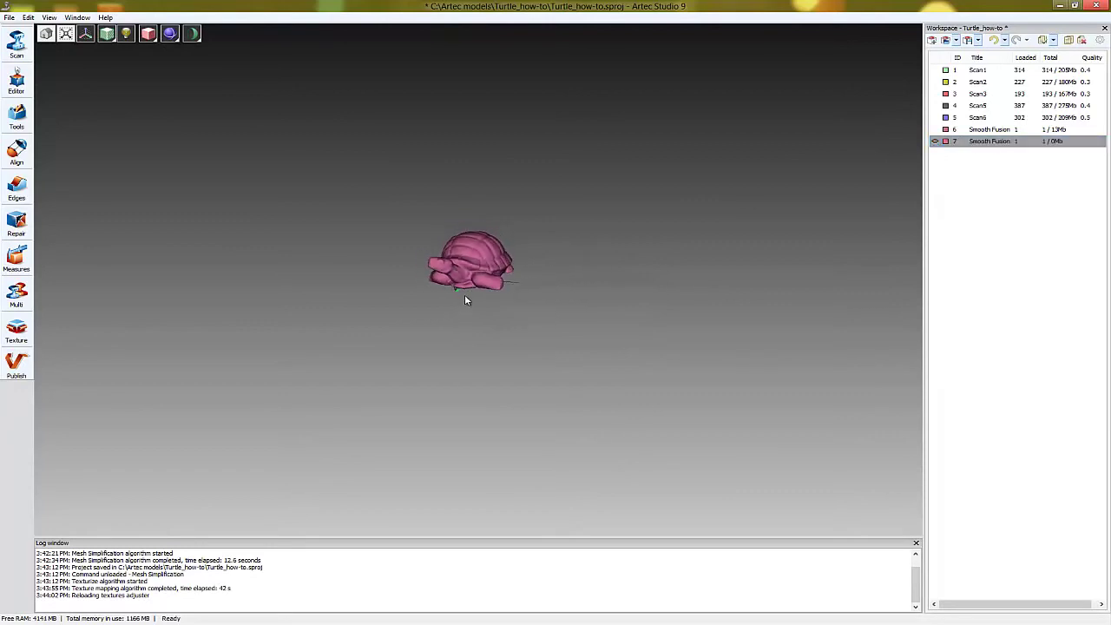
# - Texture Smooth Fusion2 from all five scans as a triangles map: 15-pixel triangles, 4096x4096
pyautogui.click(17, 332)
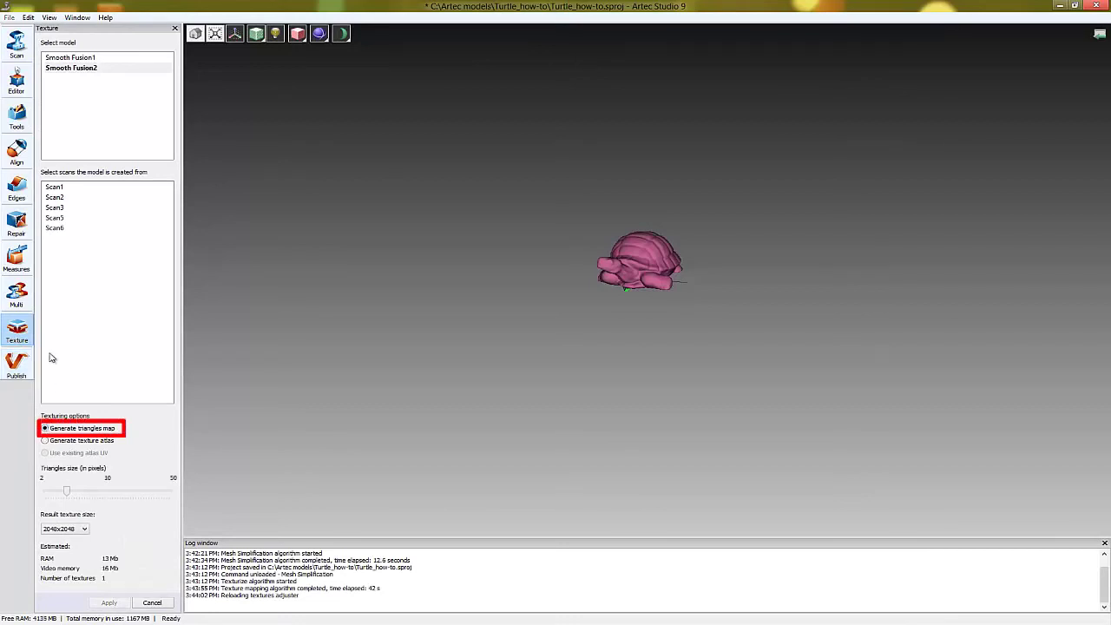
pyautogui.keyDown('shift'); pyautogui.click(61, 224); pyautogui.keyUp('shift')
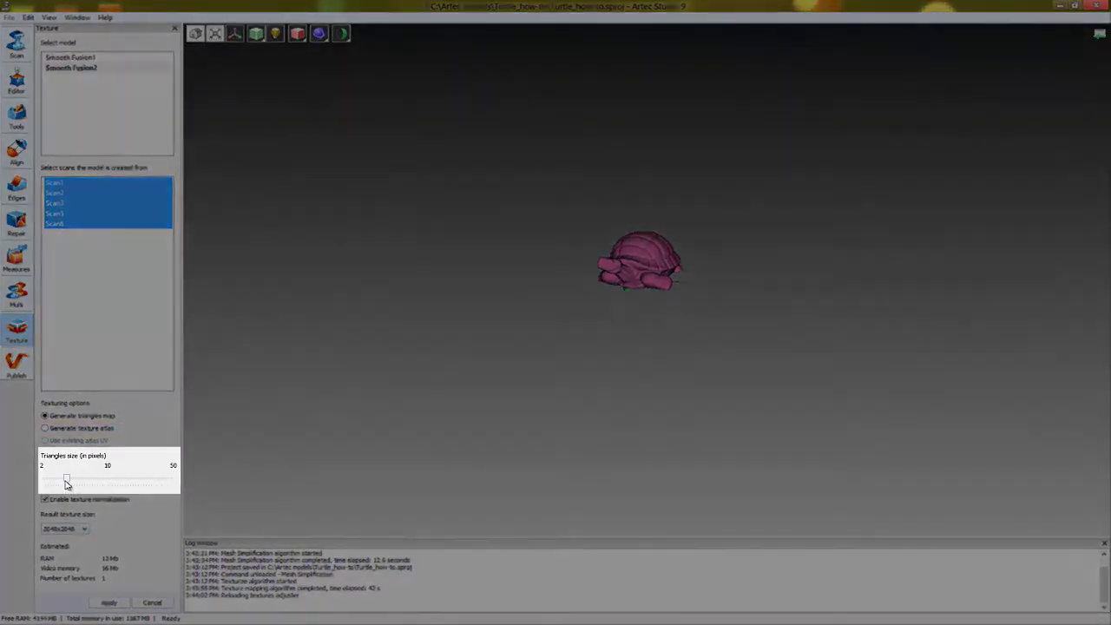
pyautogui.moveTo(66, 479); pyautogui.dragTo(79, 487)
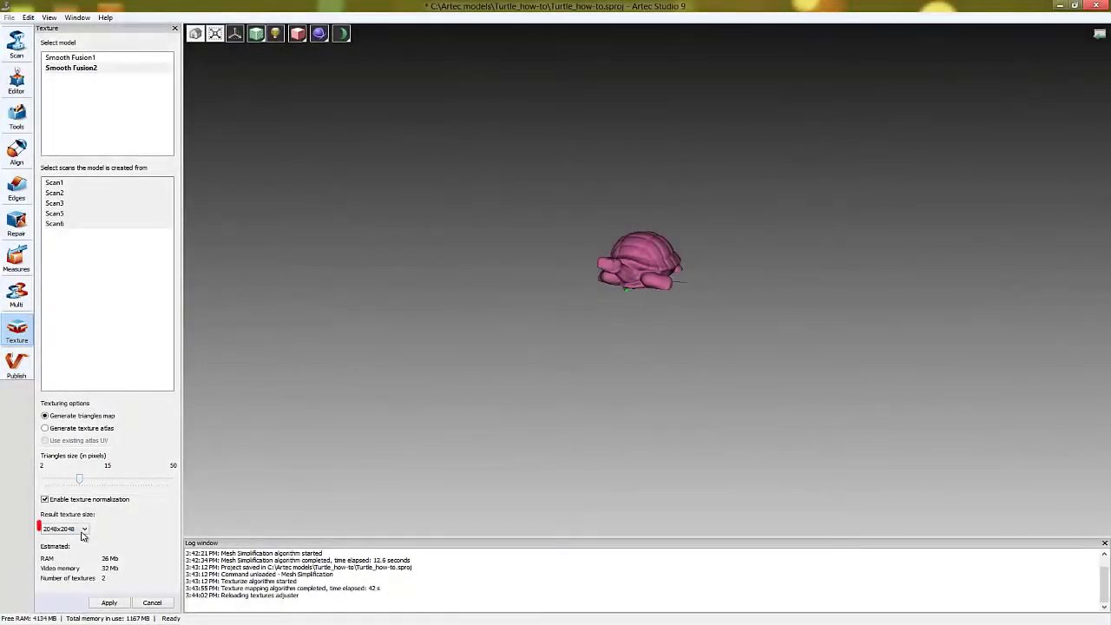
pyautogui.click(83, 530)
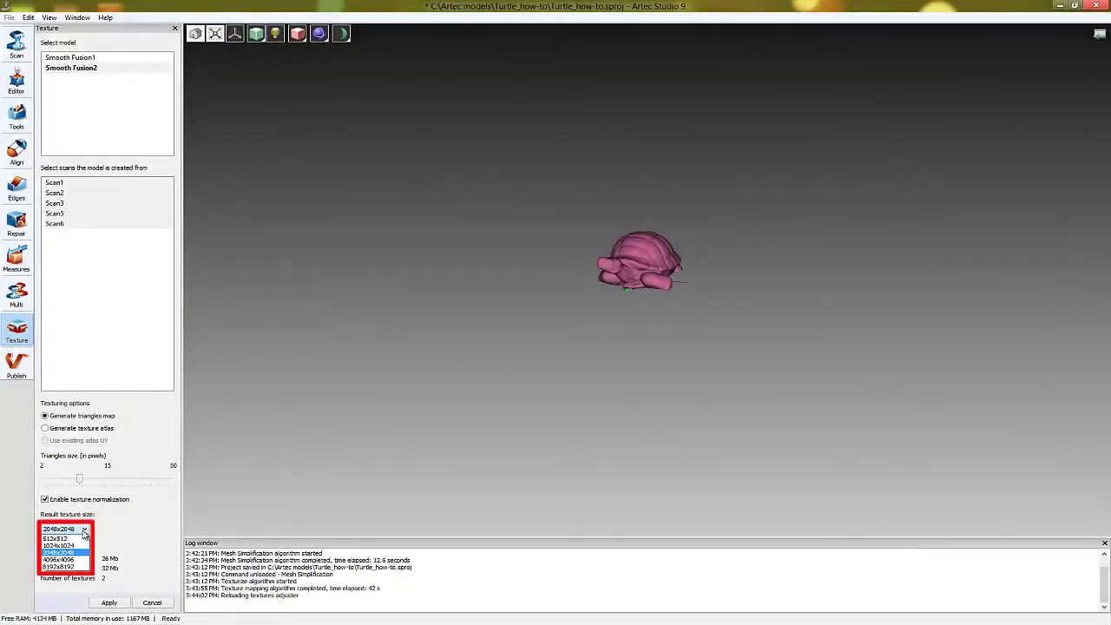
pyautogui.click(75, 560)
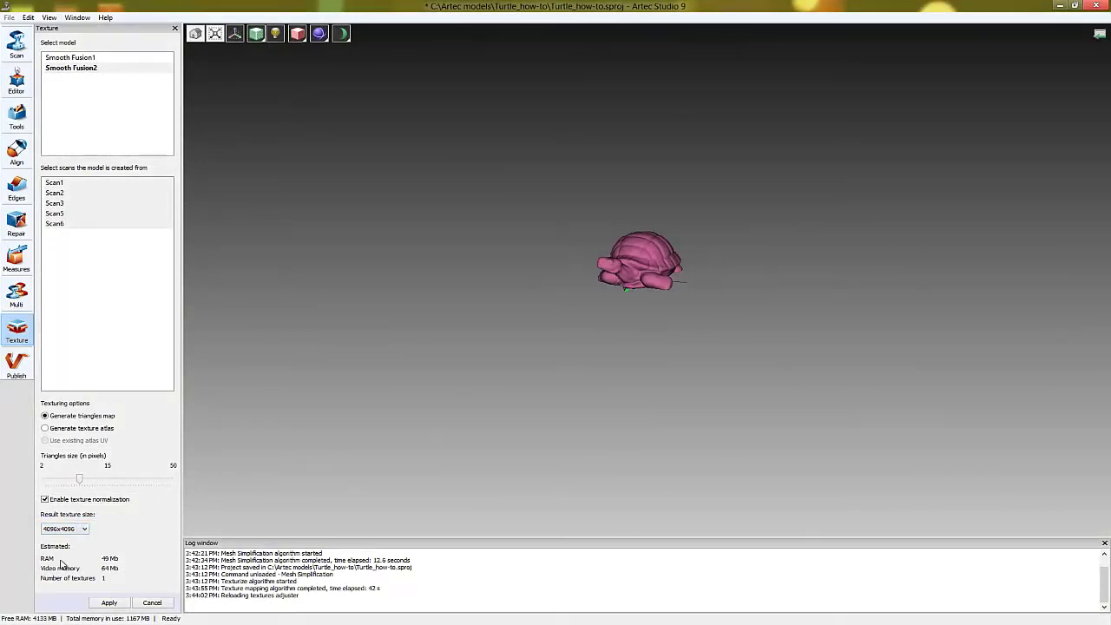
# - Run triangle-map texturing, set brightness 1.7 and saturation 1.18, and apply the adjustment
pyautogui.click(104, 607)
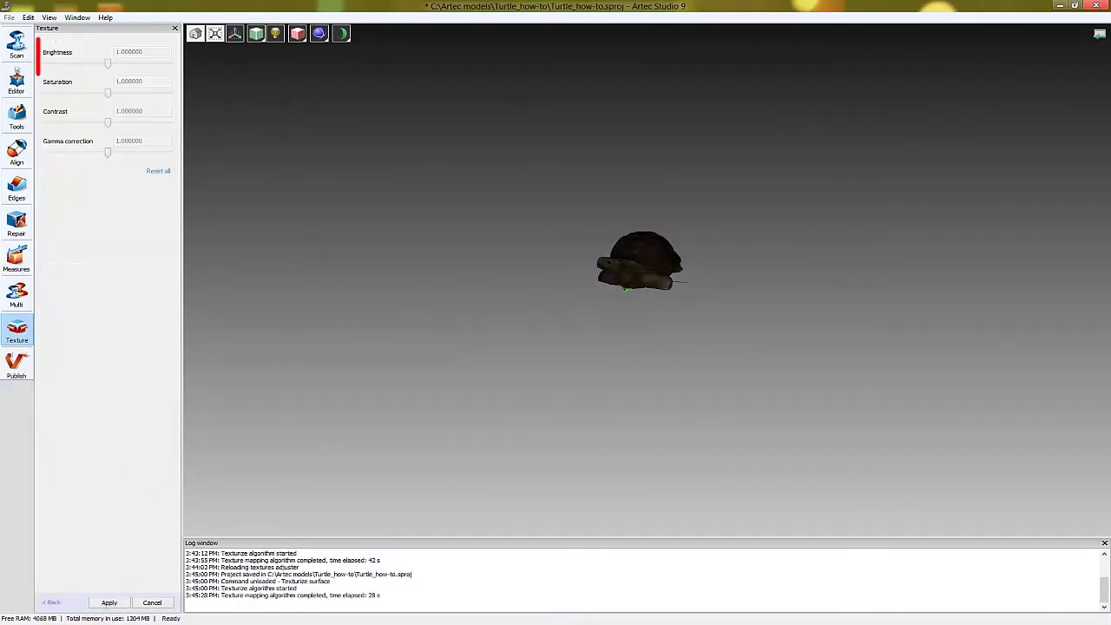
pyautogui.moveTo(109, 69); pyautogui.dragTo(115, 98)
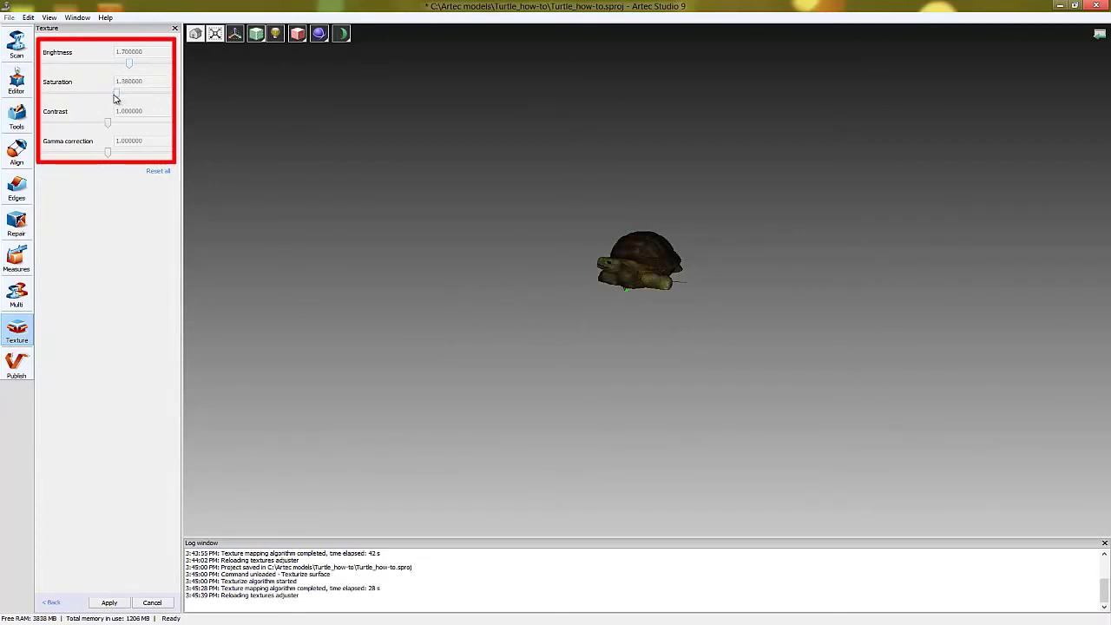
pyautogui.click(275, 35)
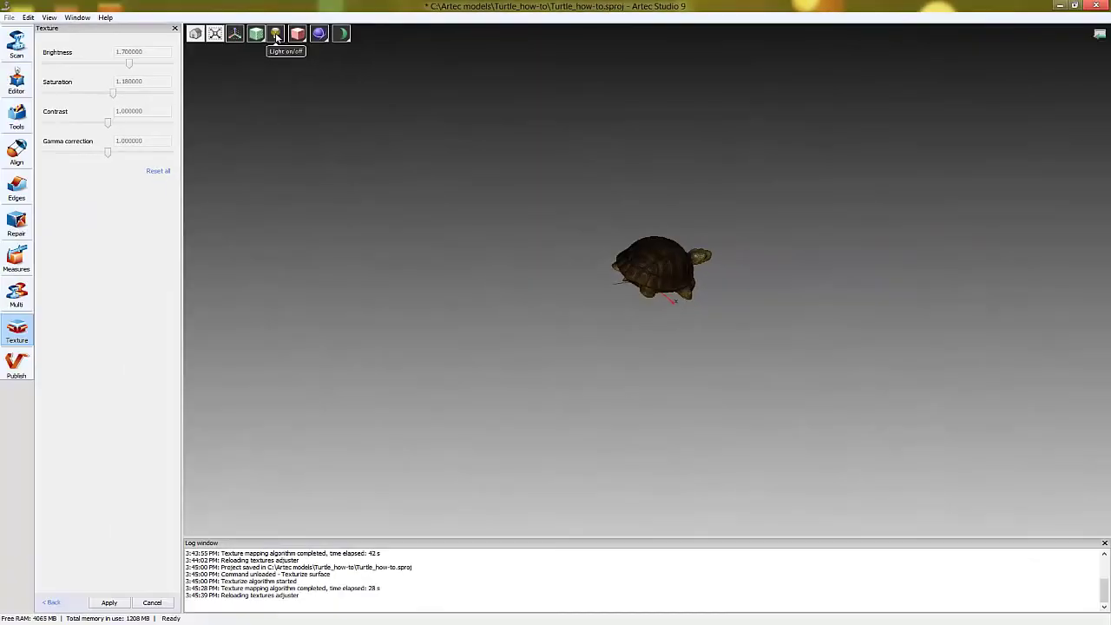
pyautogui.click(109, 602)
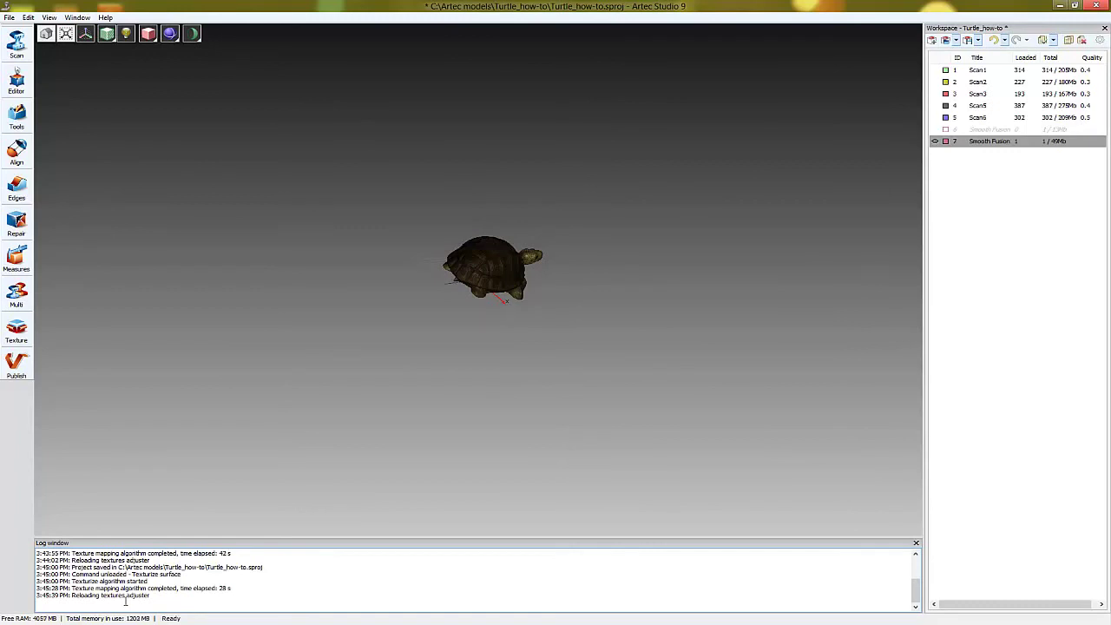
# - Reopen texturing with Smooth Fusion1 as the model and Scan1–Scan6 as sources
pyautogui.click(17, 332)
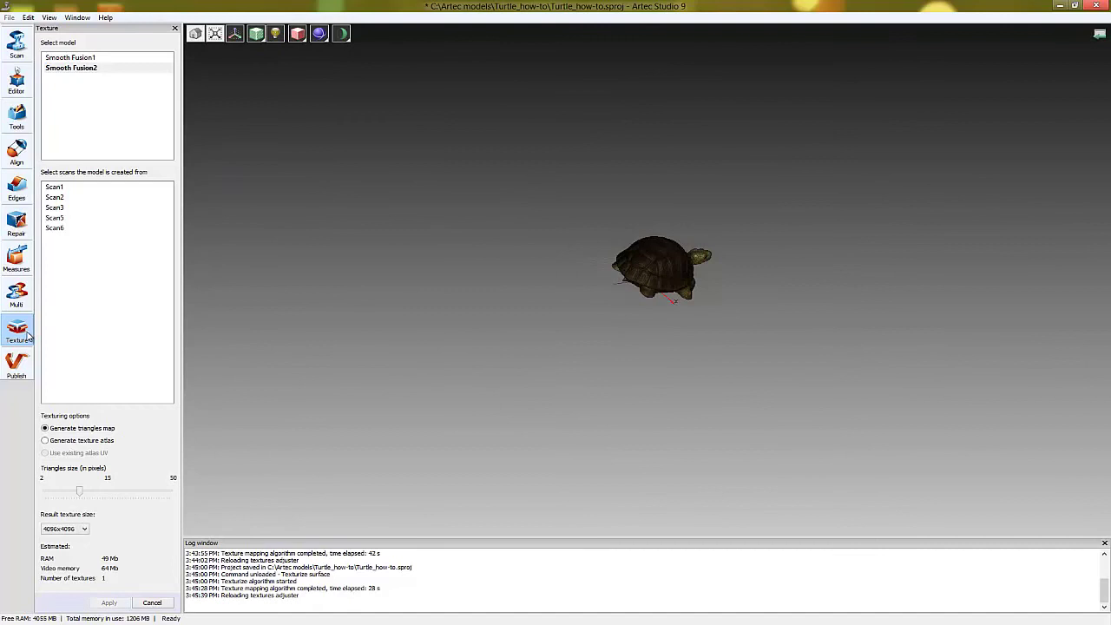
pyautogui.click(74, 58)
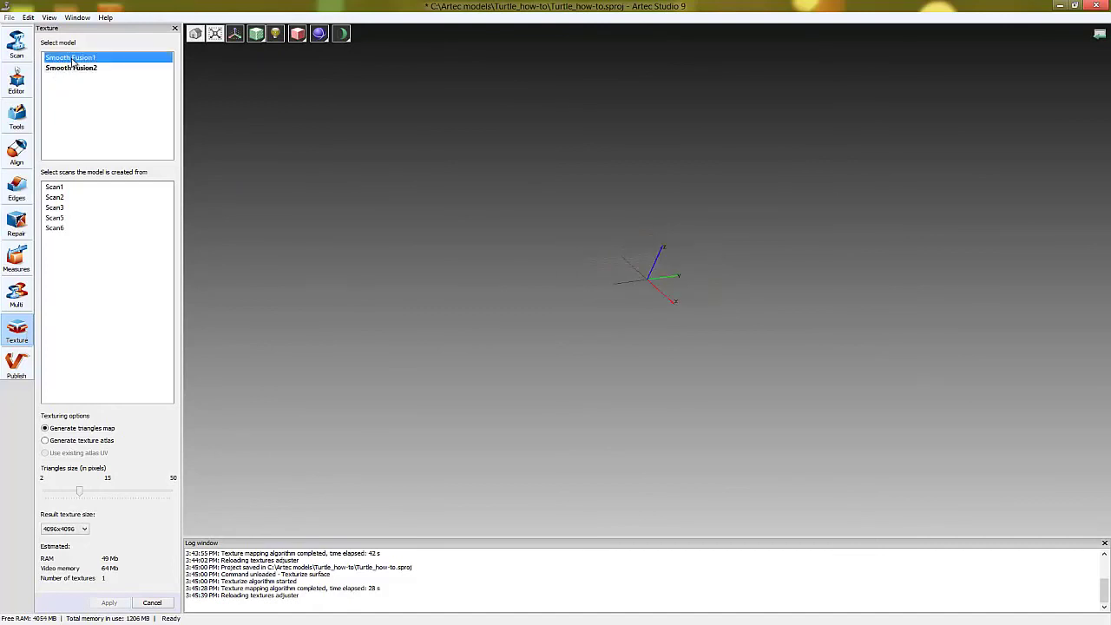
pyautogui.keyDown('shift'); pyautogui.click(62, 225); pyautogui.keyUp('shift')
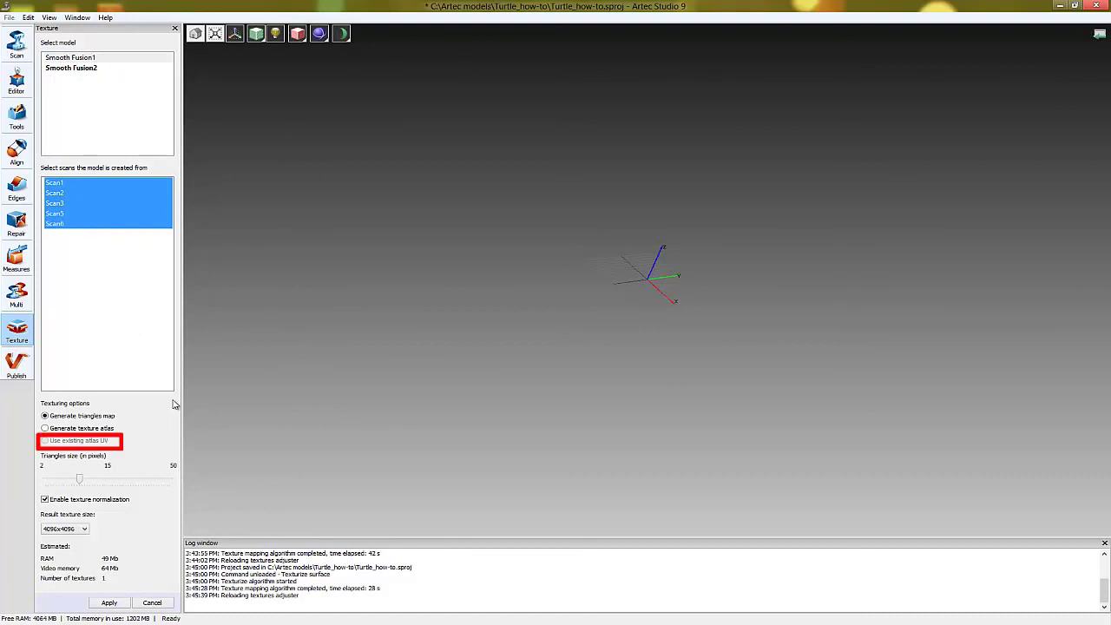